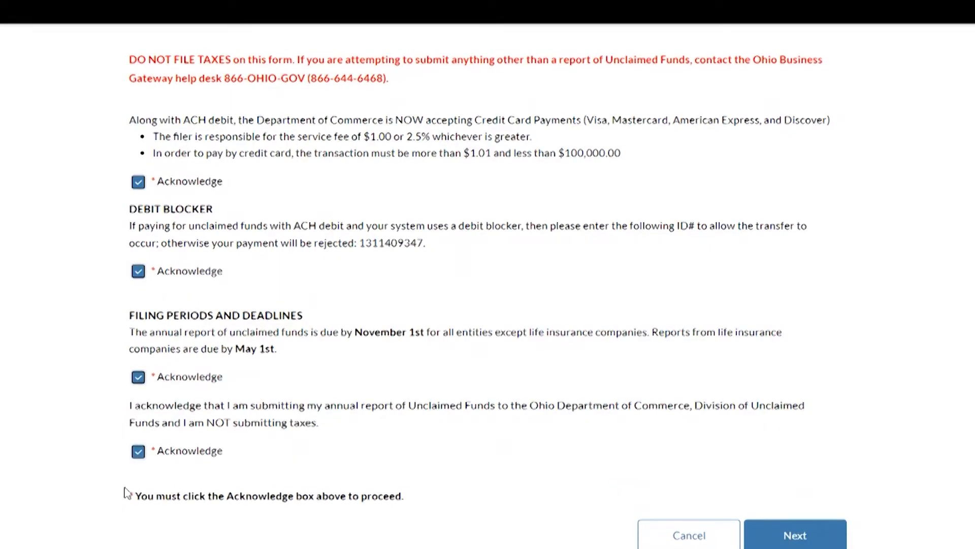
- Proceed past the completed acknowledgements to the report's Company Information form
click(795, 523)
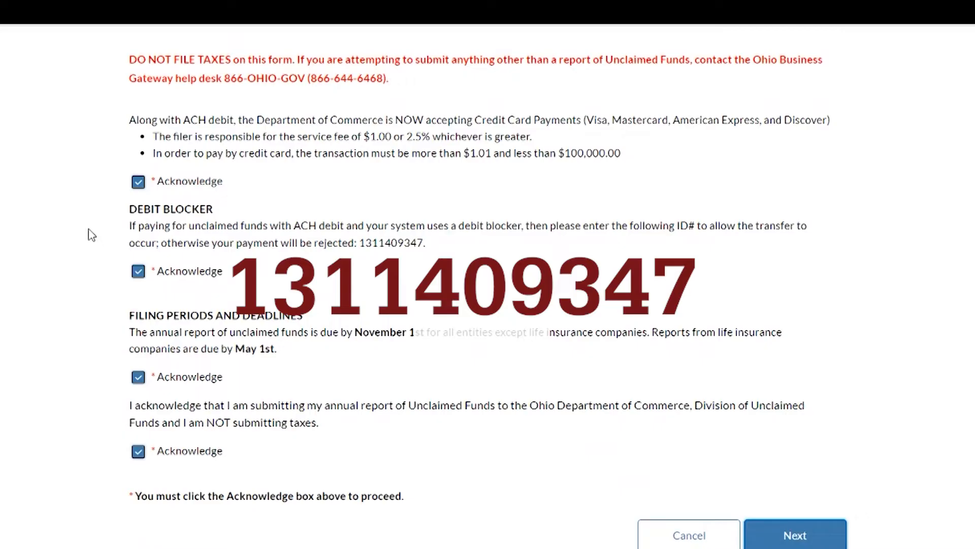
click(796, 537)
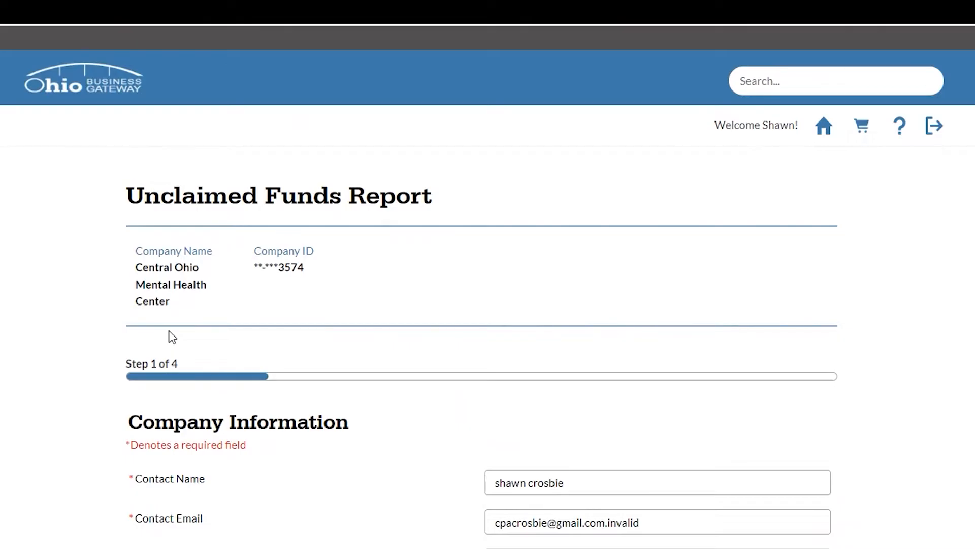
scroll(264, 349, down, 5)
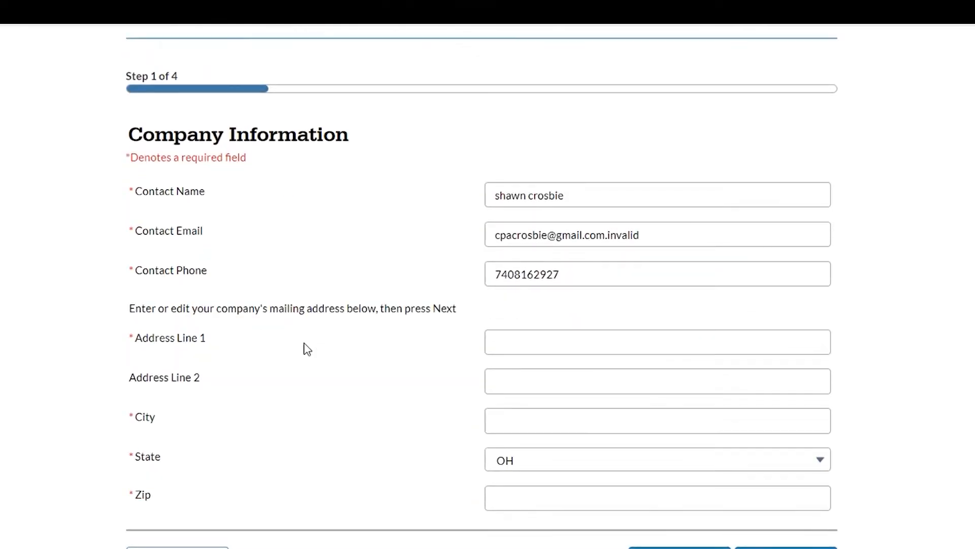
- Fill in the company's street address, city and ZIP code, submit the form, and save the suggested validated address
scroll(307, 348, down, 1)
click(532, 271)
text(123 Main Street)
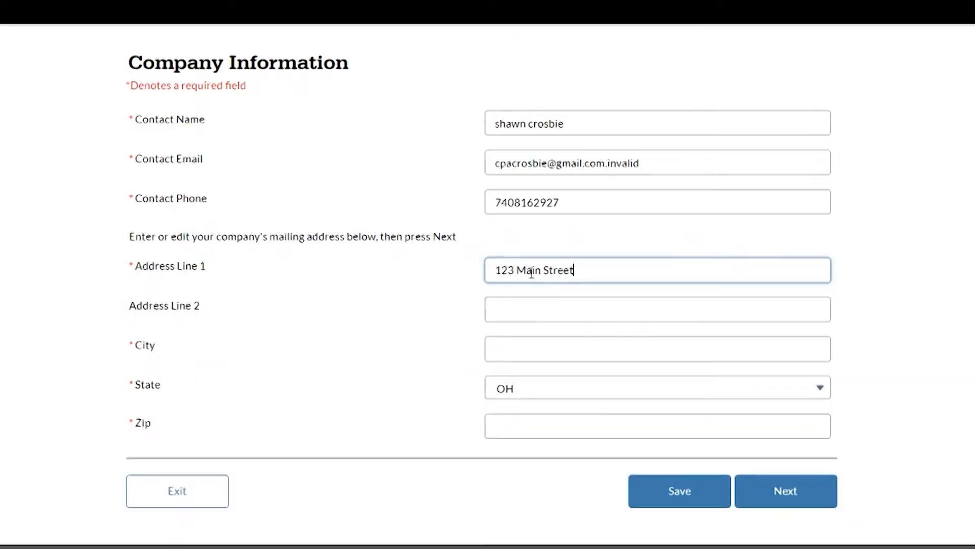
click(525, 349)
text(Columbus)
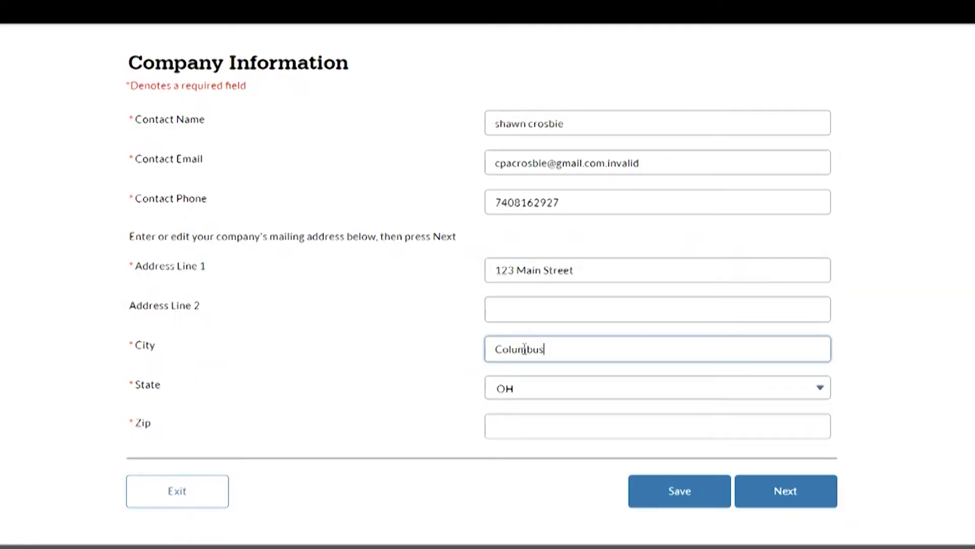
key(Tab)
text(4320)
key(BackSpace)
text(31)
click(767, 490)
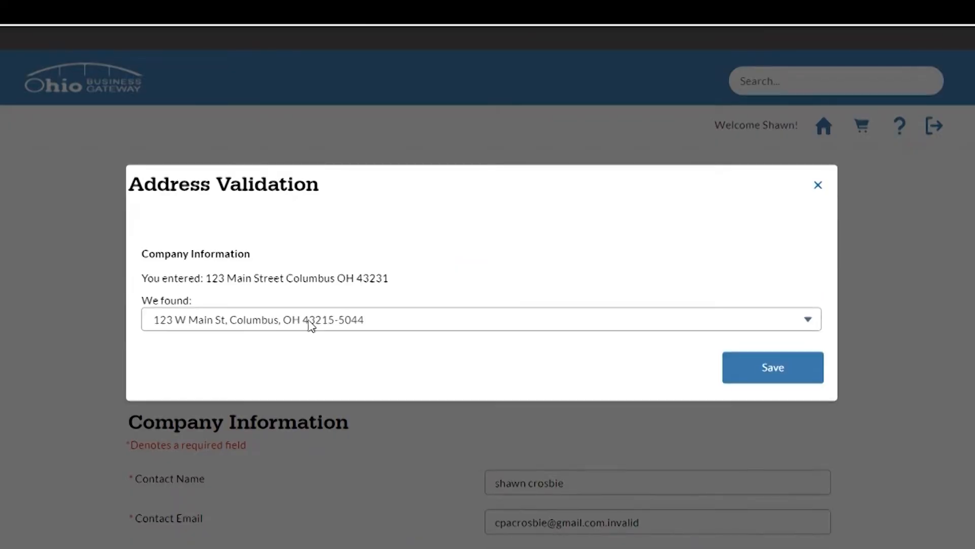
click(769, 369)
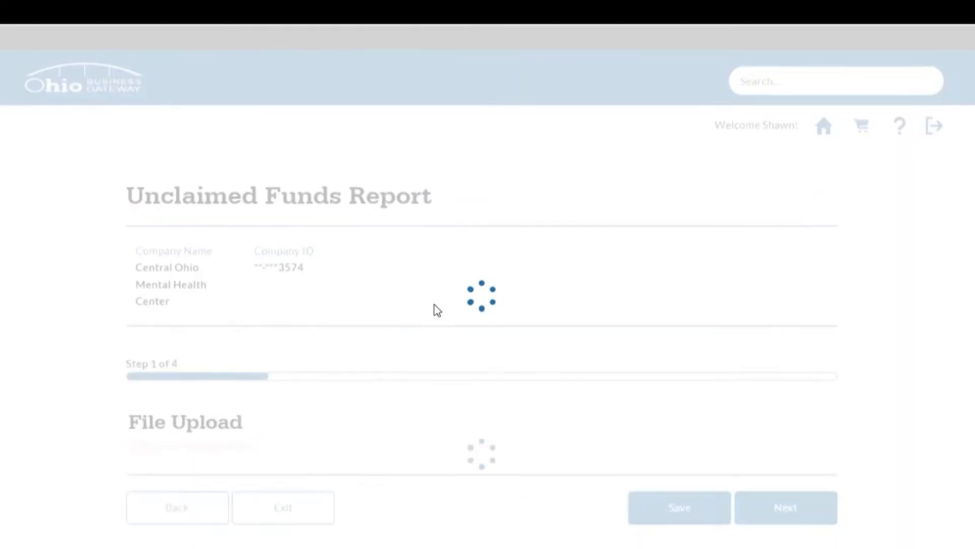
scroll(433, 309, down, 6)
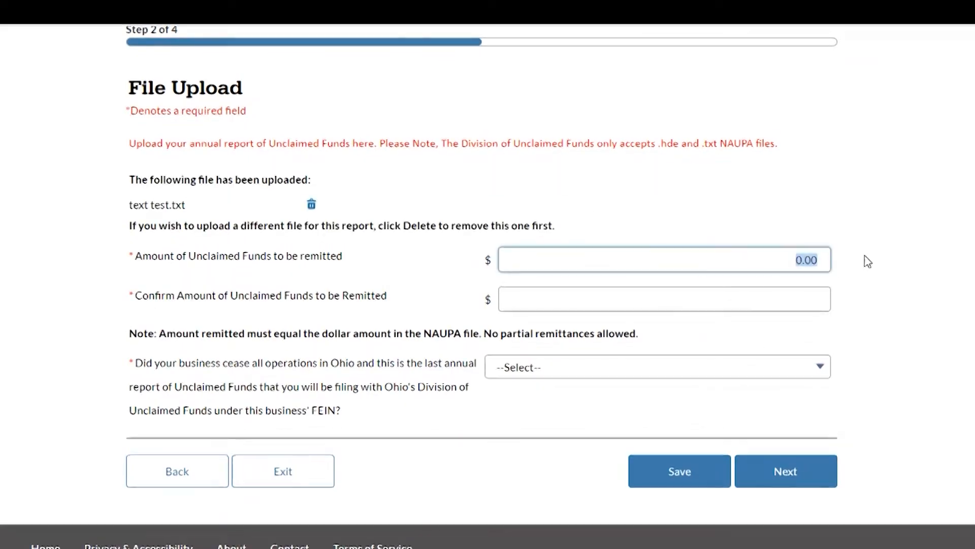
key(BackSpace)
text(1000.00)
scroll(209, 309, down, 1)
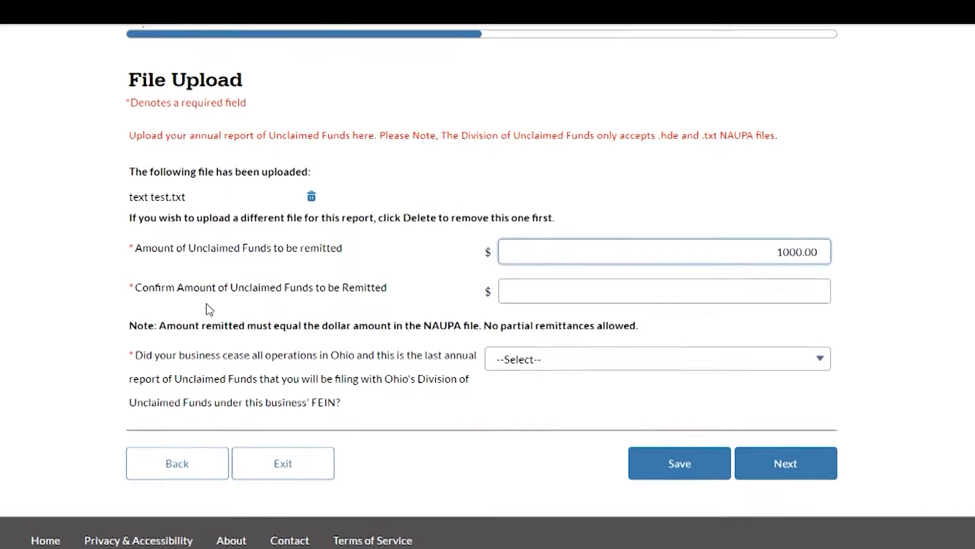
key(Tab)
text(1000.00)
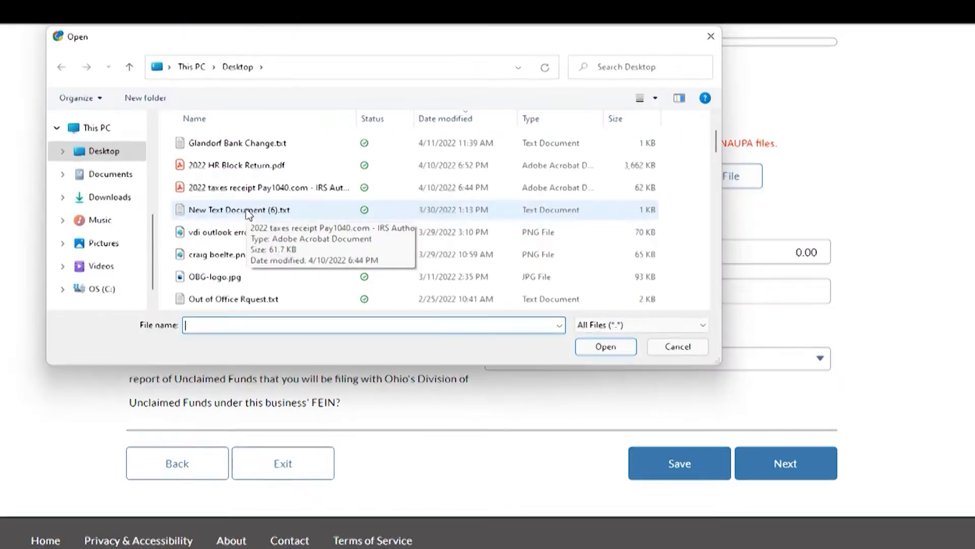
- Choose the file text test.txt from the Desktop and add it as the unclaimed funds report upload
text(te)
click(245, 339)
click(605, 346)
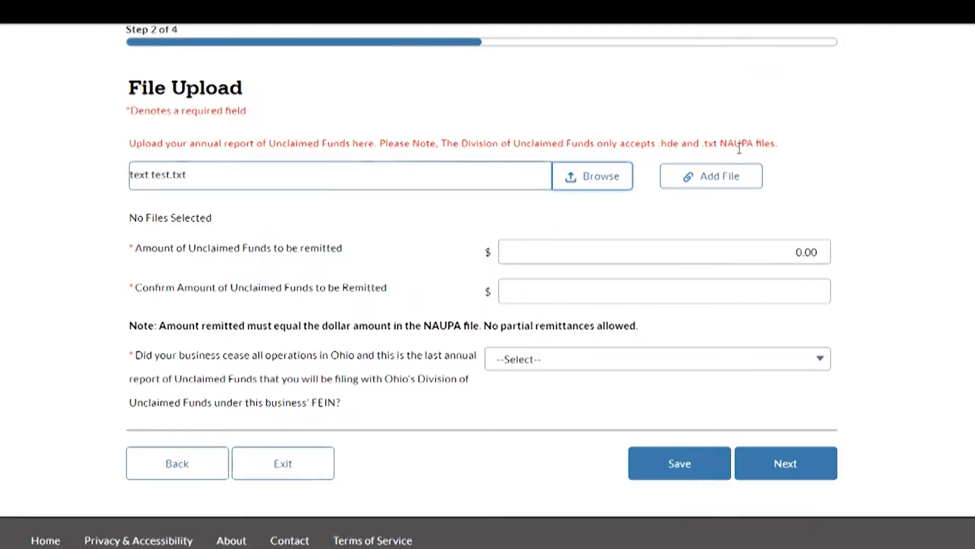
click(719, 184)
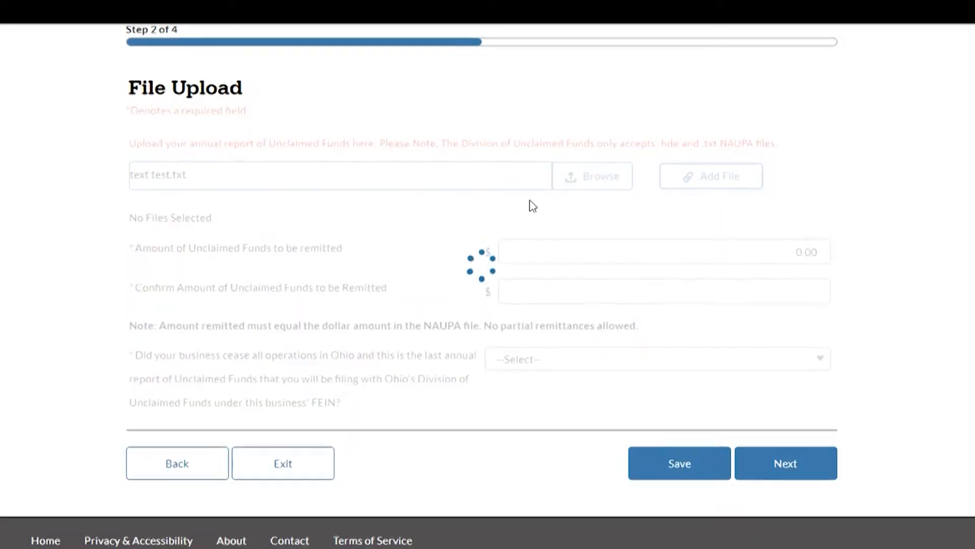
- Enter 1000.00 as the amount of unclaimed funds to be remitted and confirm the same amount
click(660, 260)
text(1000.0)
scroll(269, 292, down, 1)
click(817, 290)
text(1000.00)
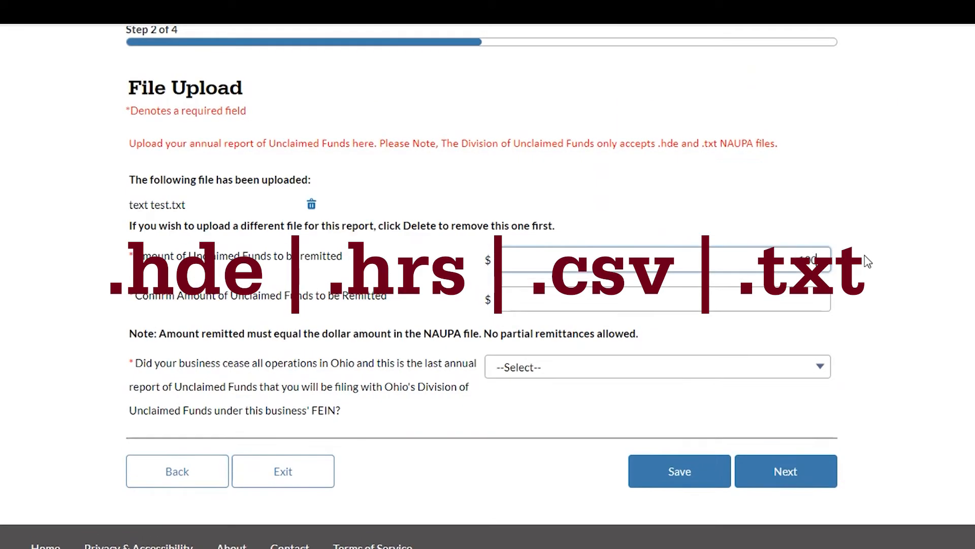
text(.00)
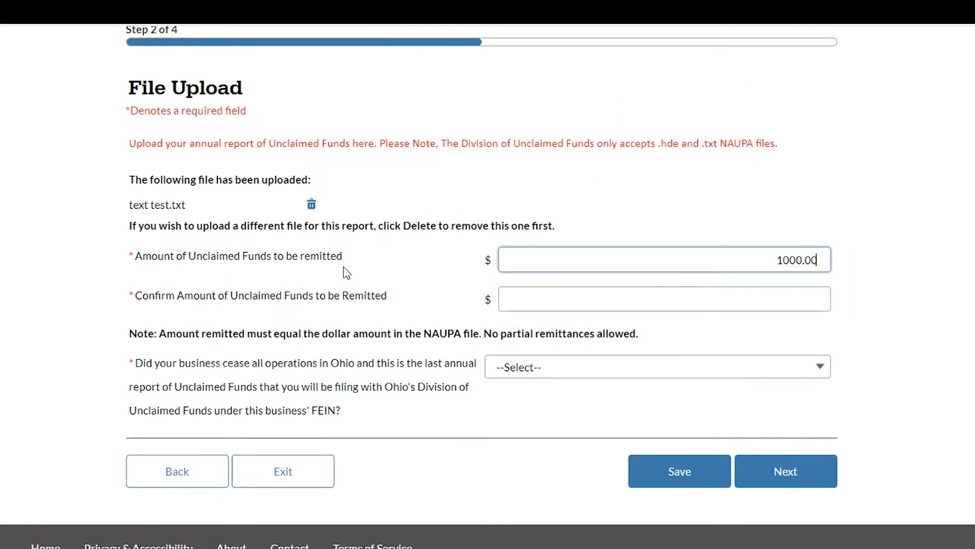
scroll(347, 273, down, 1)
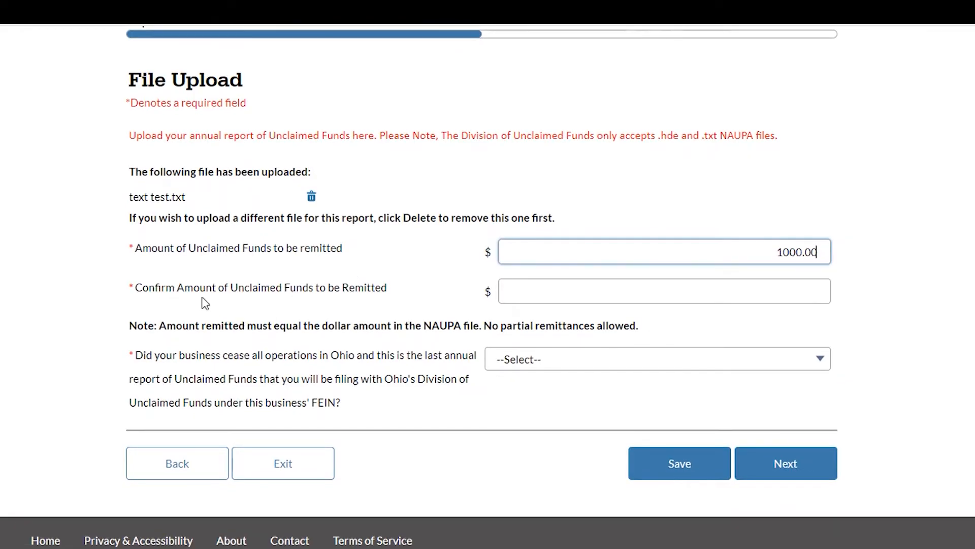
click(817, 291)
text(1000.00)
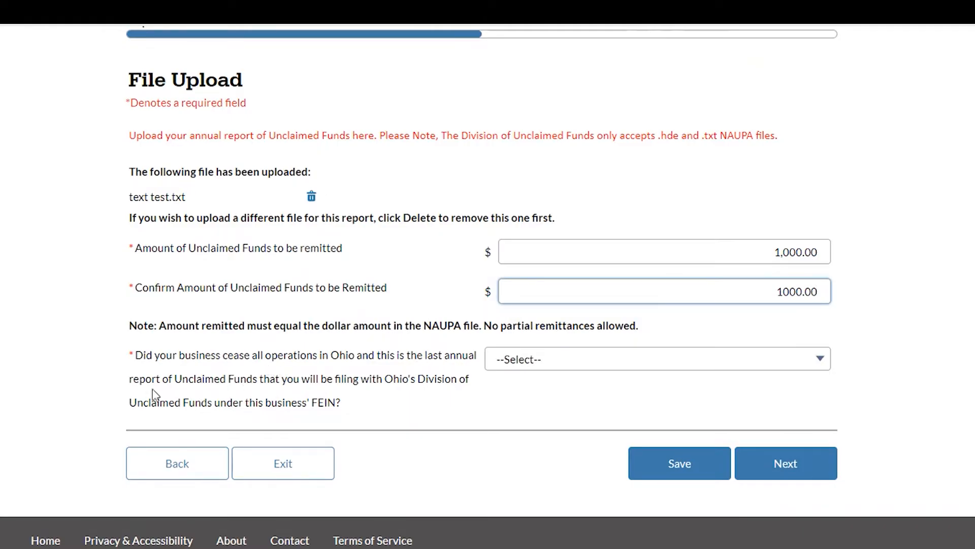
- Answer No to whether the business ceased all Ohio operations and continue to the Summary
click(825, 366)
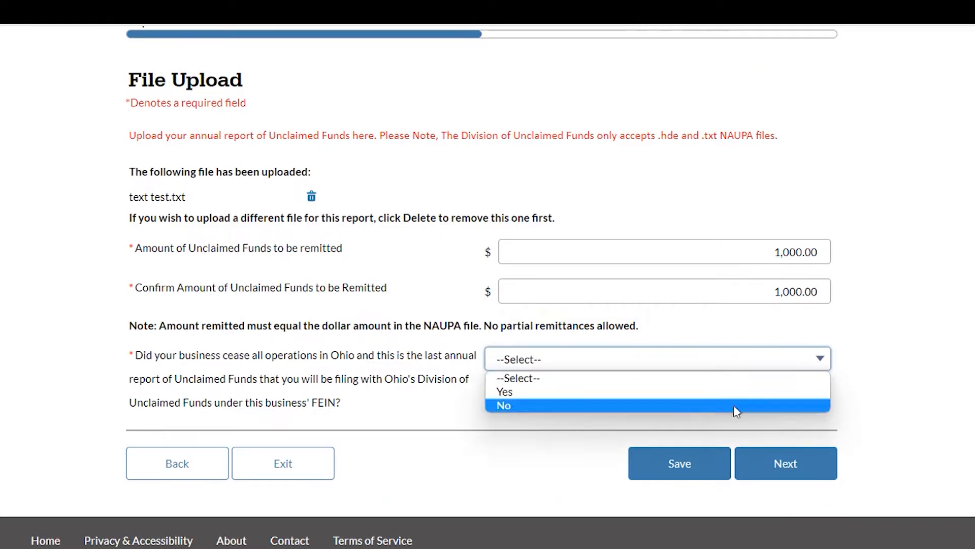
click(508, 406)
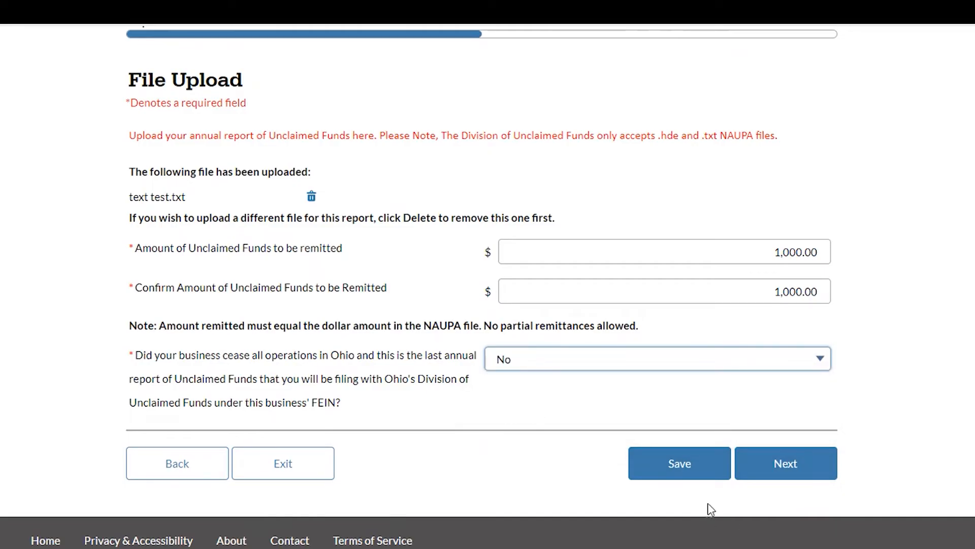
click(792, 475)
- Review the company information, file upload and certification details in the Summary, and accept the report
scroll(77, 264, down, 6)
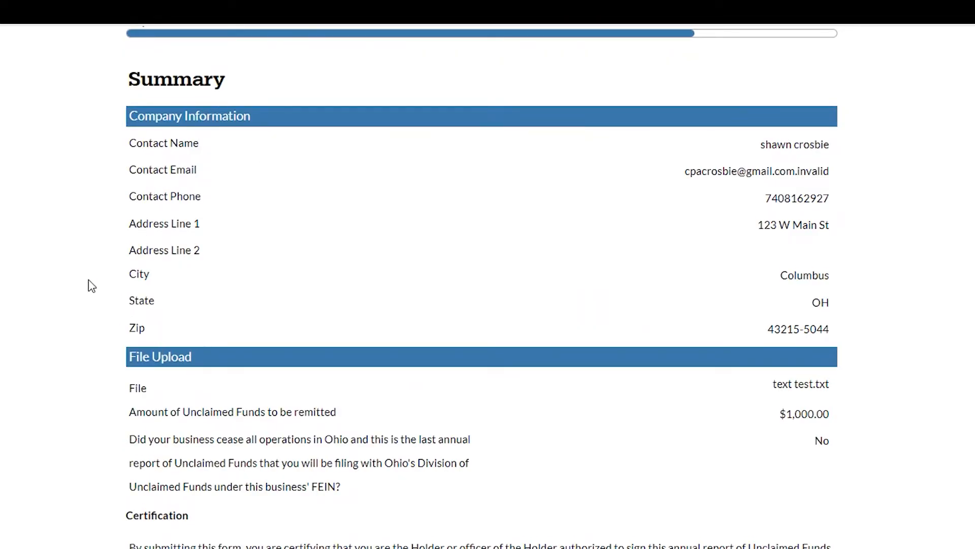
scroll(84, 280, down, 3)
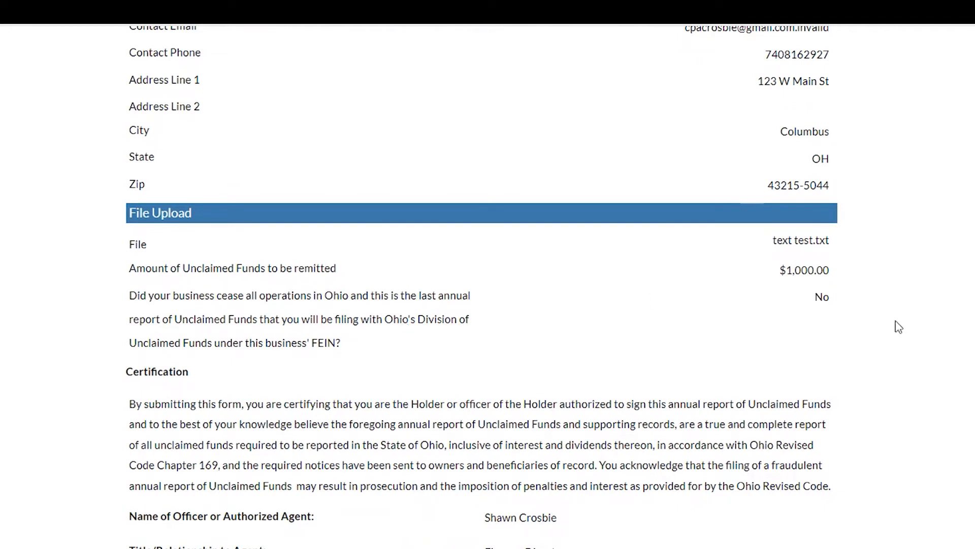
scroll(723, 337, down, 2)
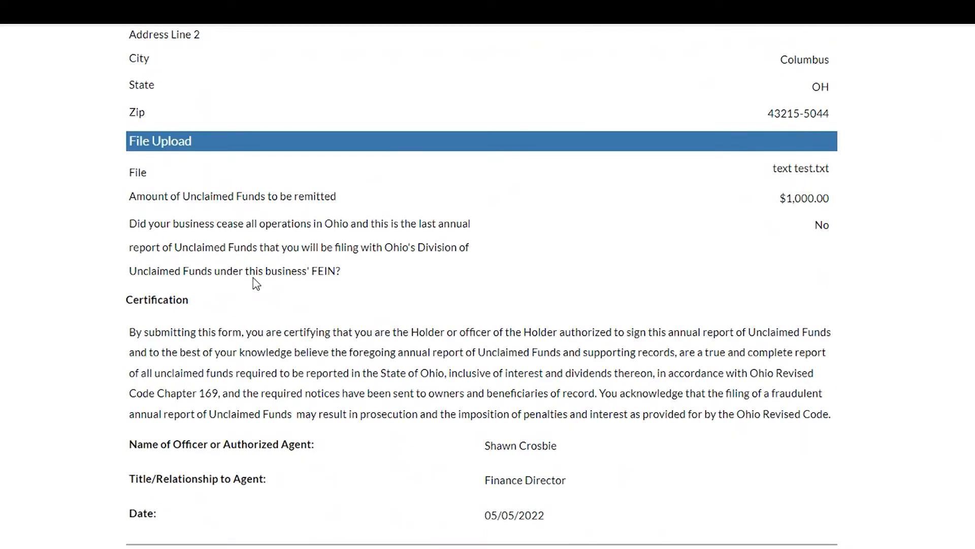
scroll(314, 324, down, 3)
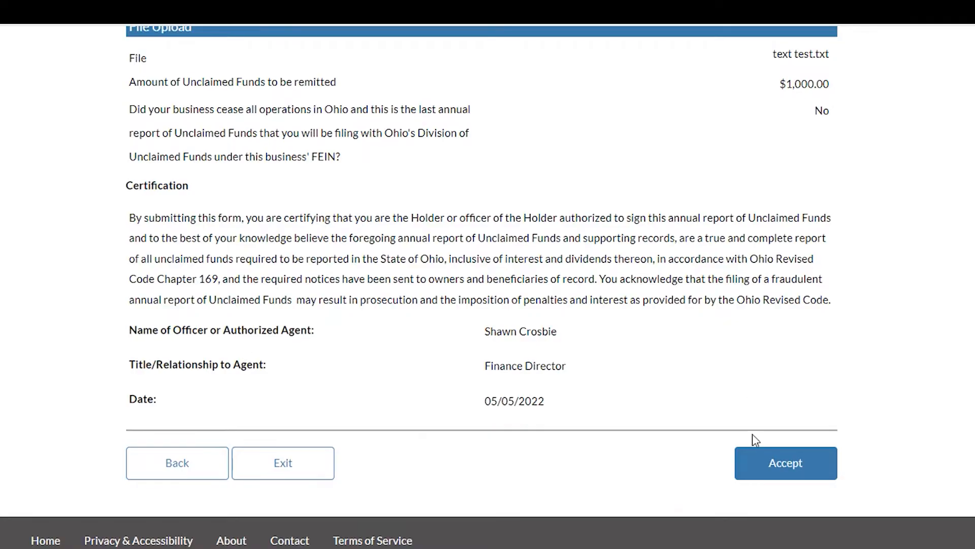
click(765, 466)
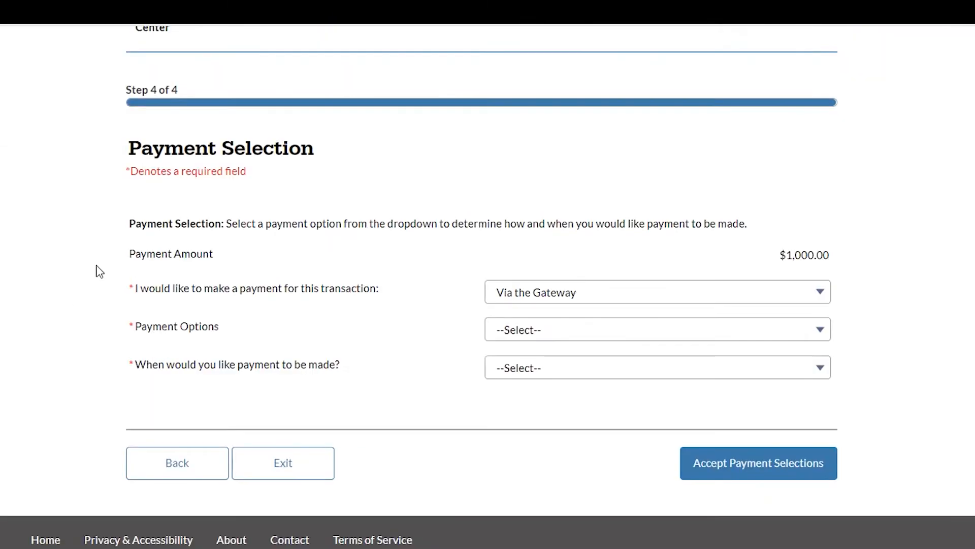
- Choose to make the payment for this transaction Via the Gateway
click(599, 292)
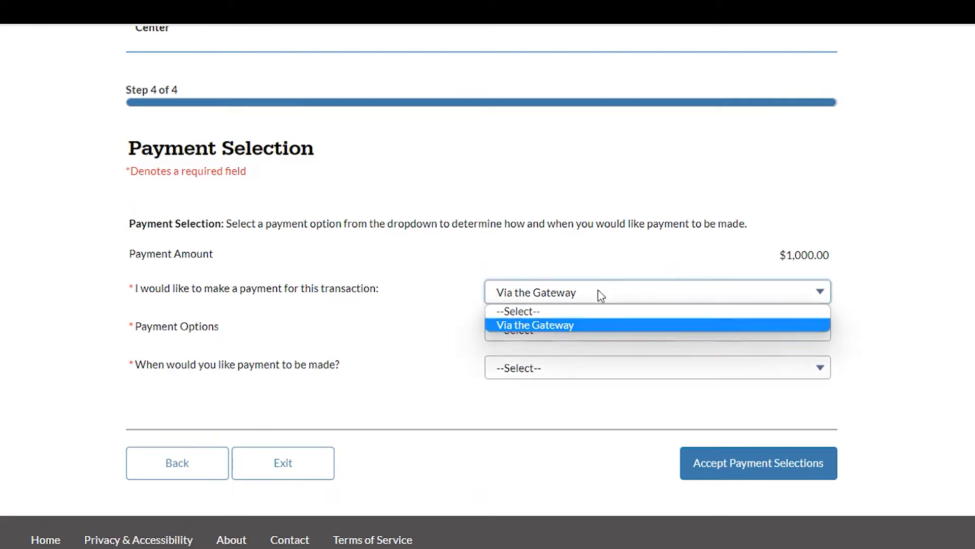
click(602, 295)
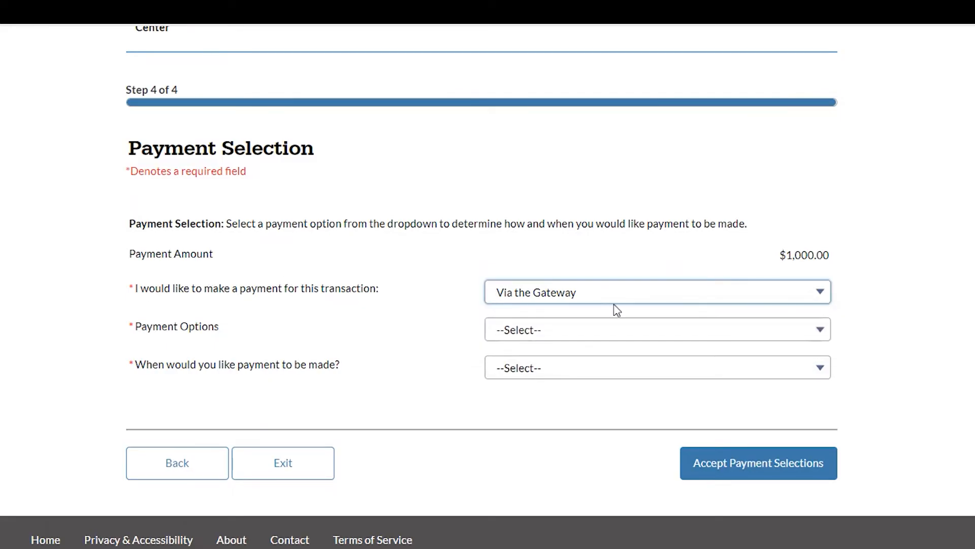
click(603, 299)
click(503, 242)
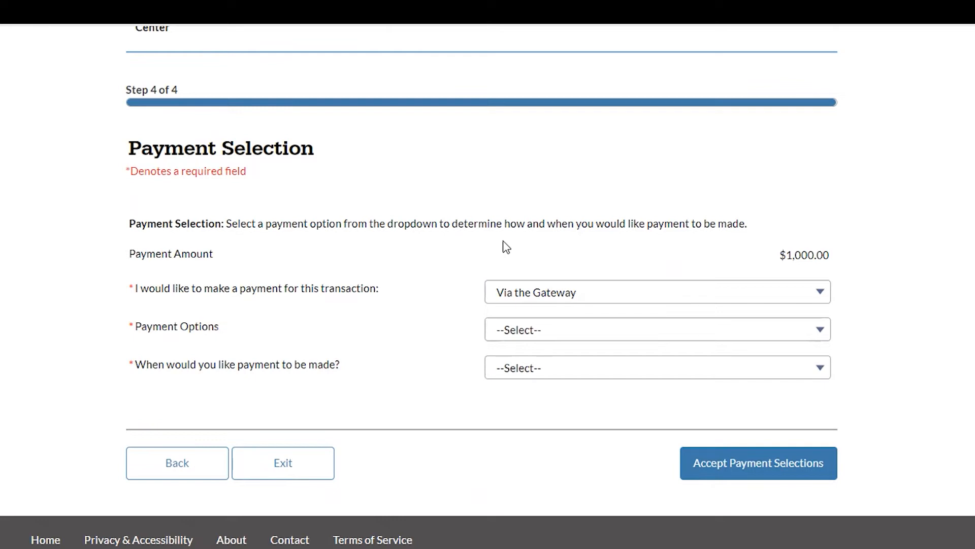
click(529, 301)
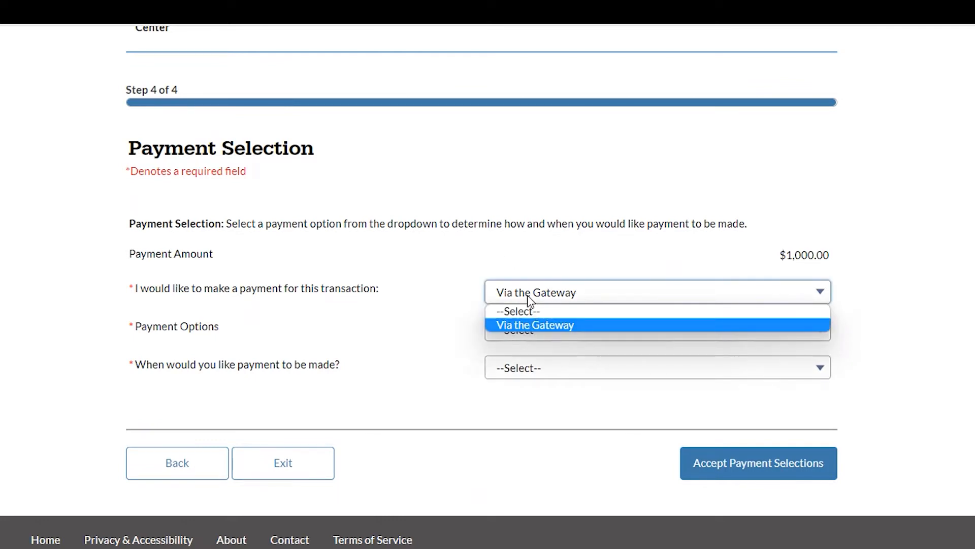
click(519, 324)
- Set the payment option to ACH Debit and accept the payment selections
click(526, 333)
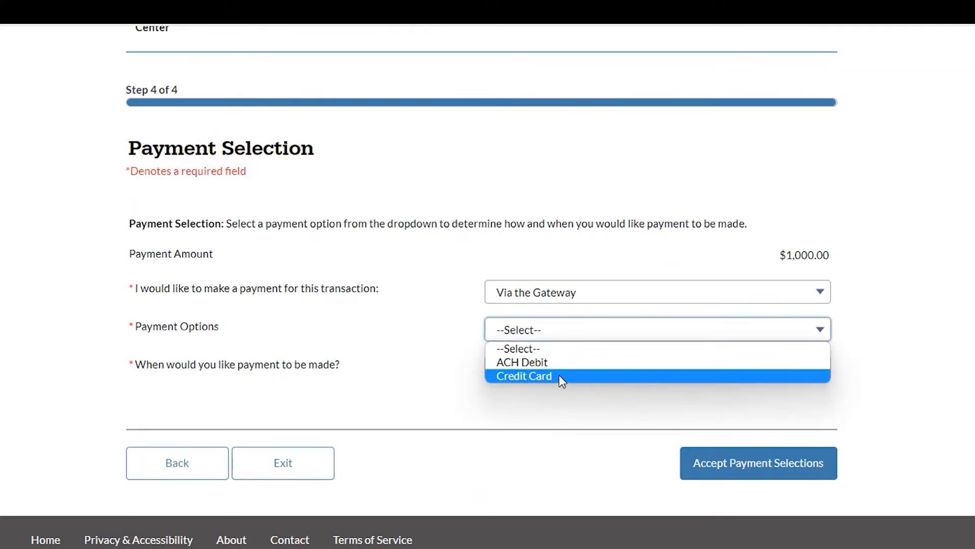
click(550, 363)
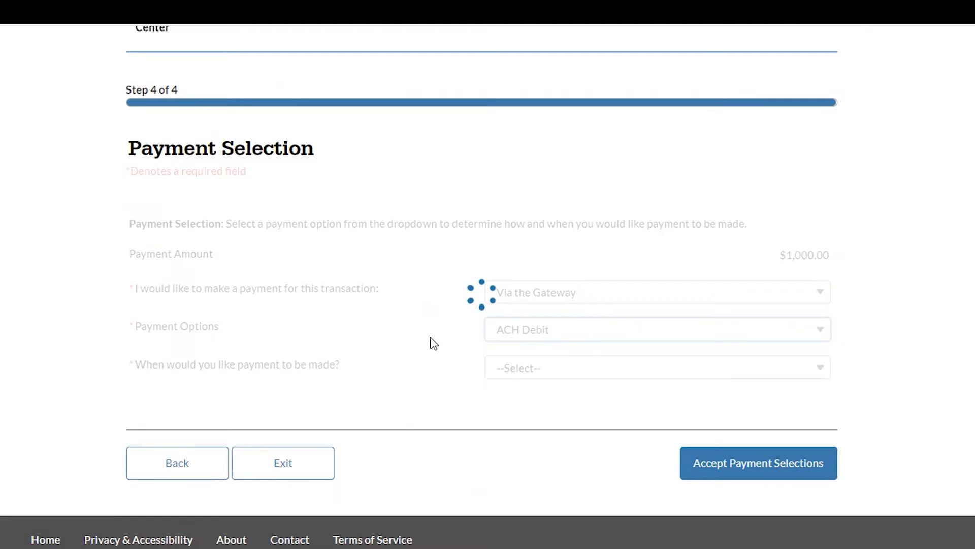
click(583, 373)
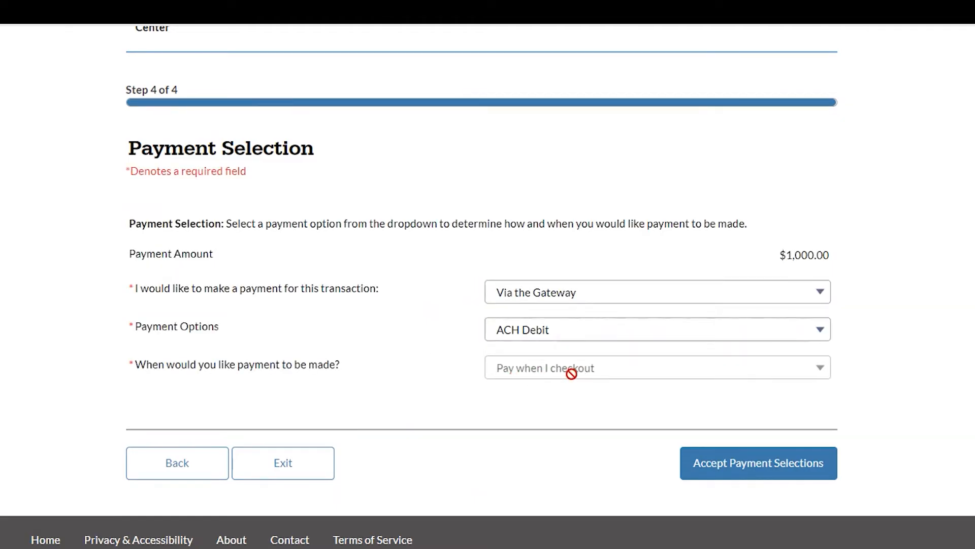
click(738, 466)
- Select the Unclaimed Funds Report transaction that is ready for checkout and proceed to the cart
click(158, 403)
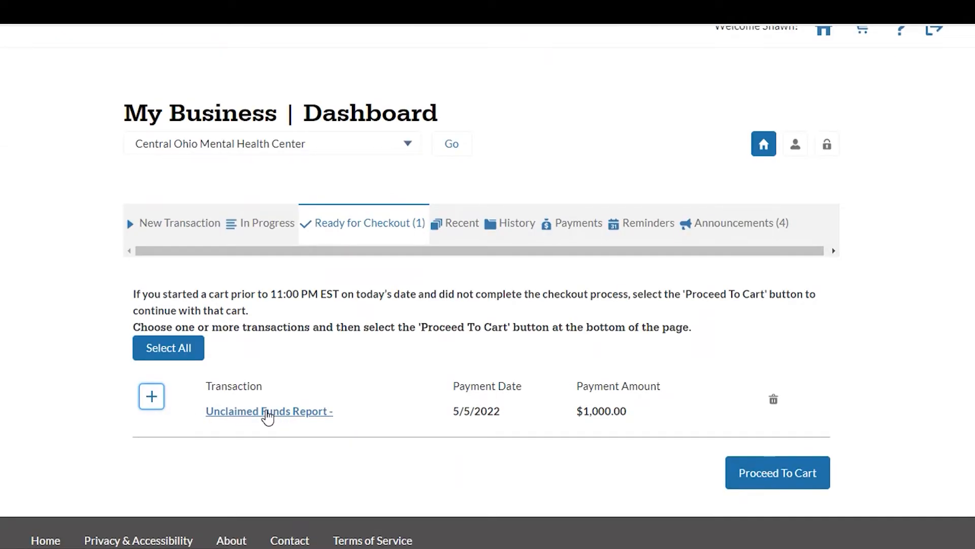
click(154, 405)
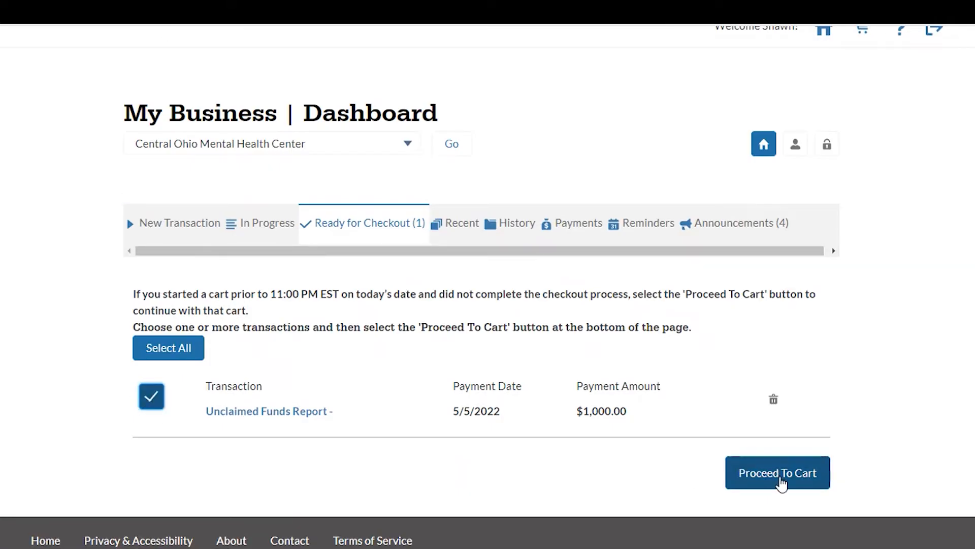
click(777, 481)
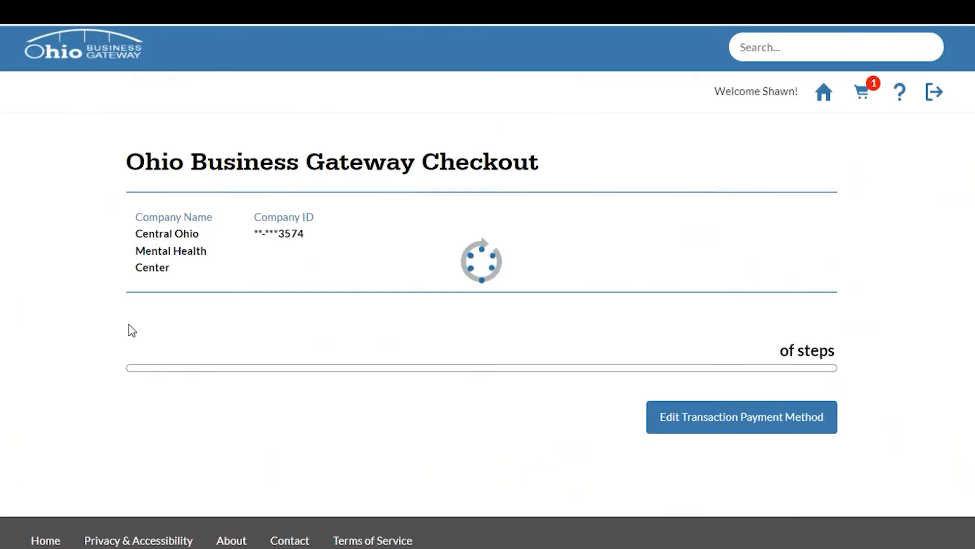
- Open the ACH account selection for the Unclaimed Funds Report payment and bring up the new account entry form
scroll(130, 331, down, 4)
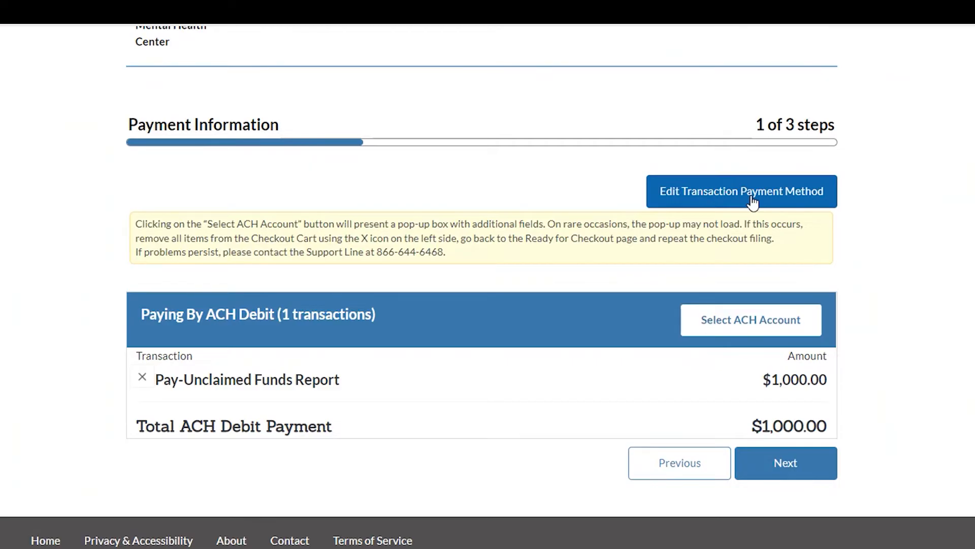
click(713, 325)
scroll(223, 283, down, 4)
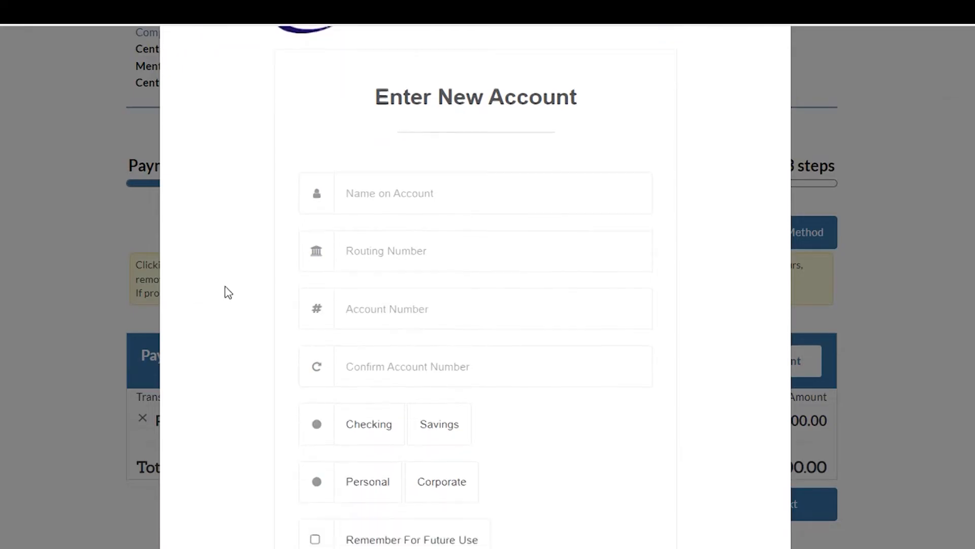
- Fill in the account holder's name and the bank routing number, and enter and confirm the bank account number
mouse_move(367, 157)
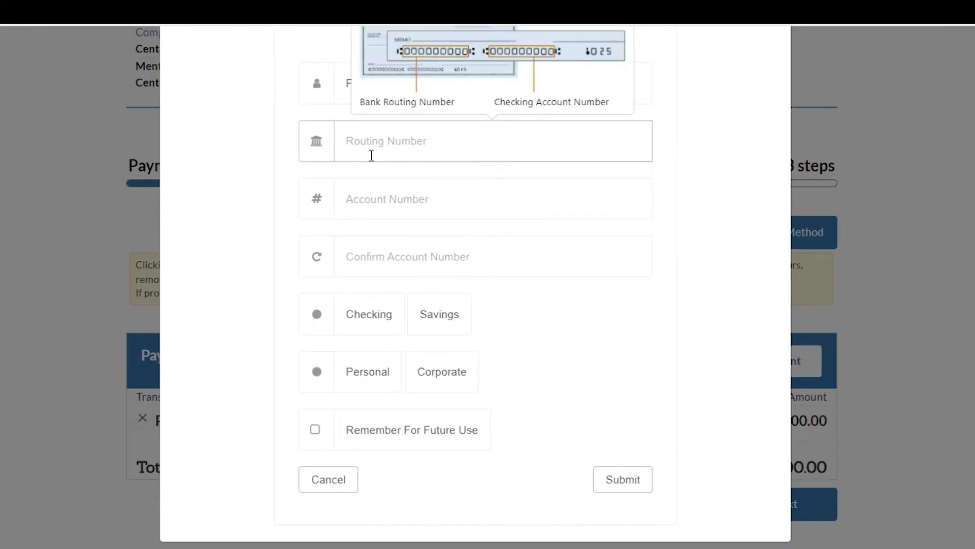
text(101000019)
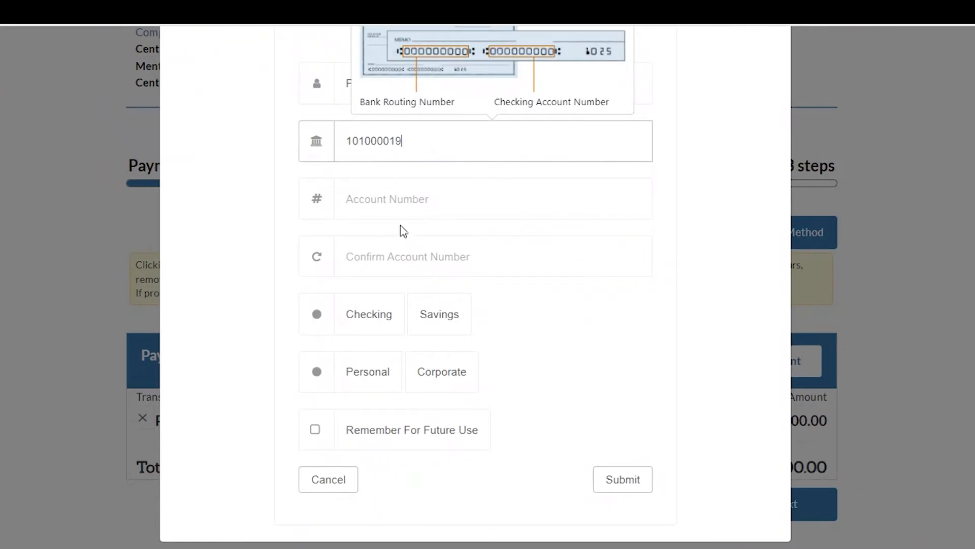
click(389, 199)
text(123456789)
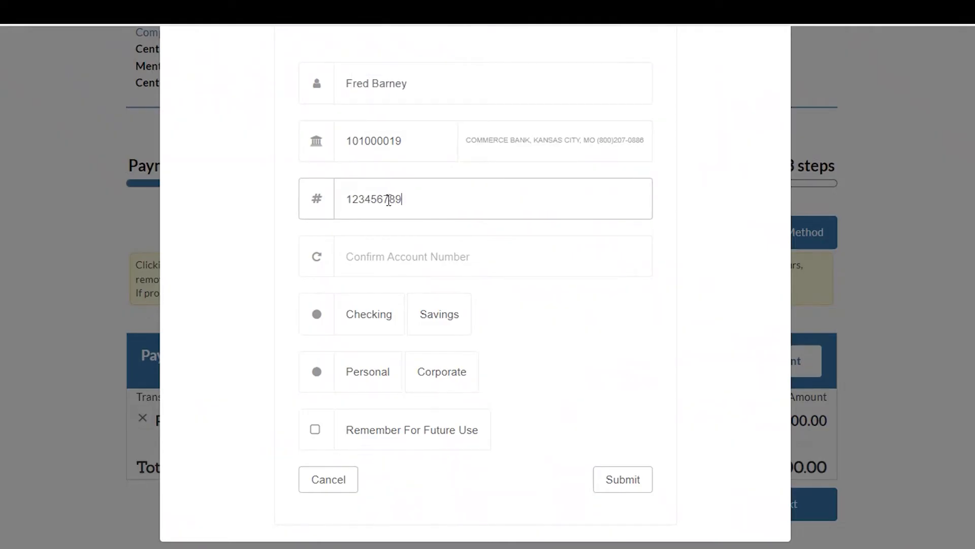
click(393, 253)
text(123456789)
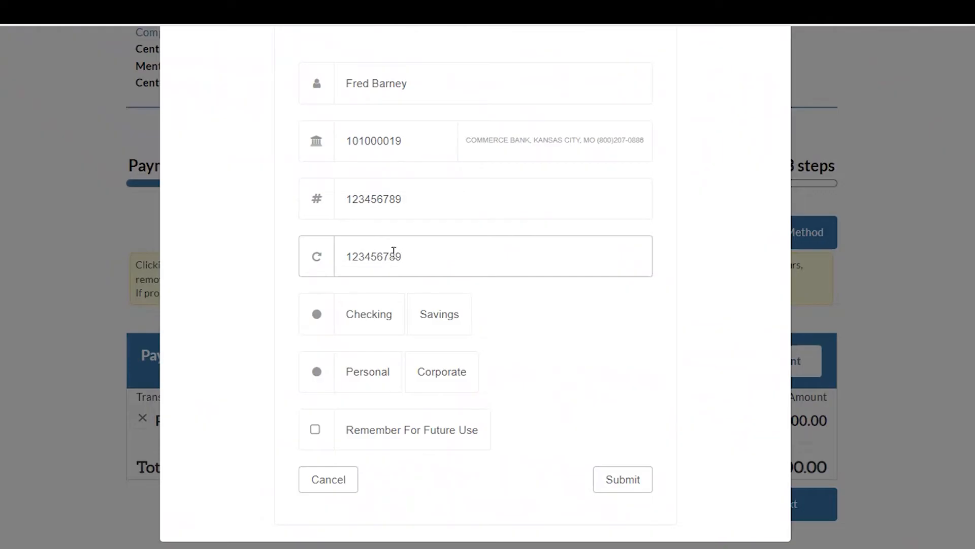
- Set the new account to Checking and Corporate, and have it remembered for future use
click(365, 330)
click(433, 381)
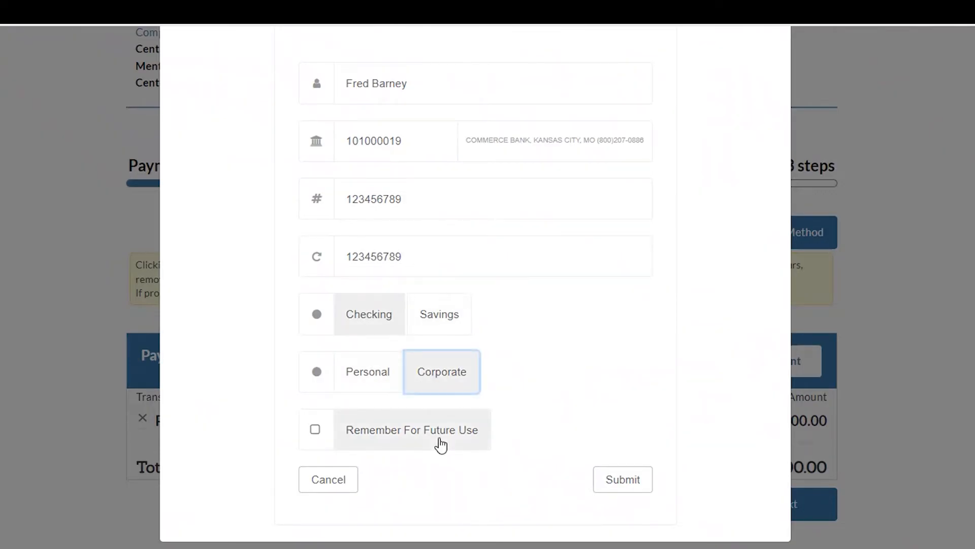
click(314, 430)
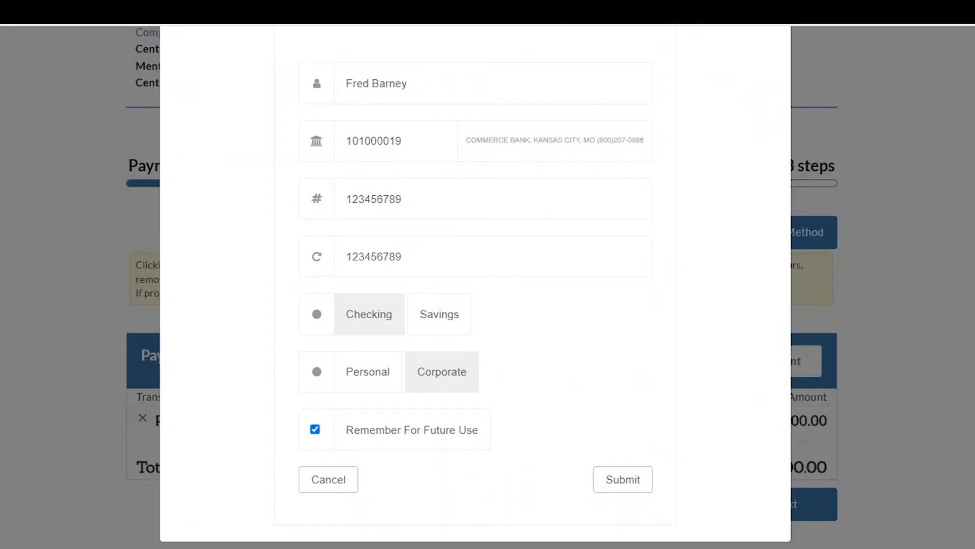
- Replace the name on the account with "Key Bank Central Ohio" and submit the new account
drag(440, 85, 344, 84)
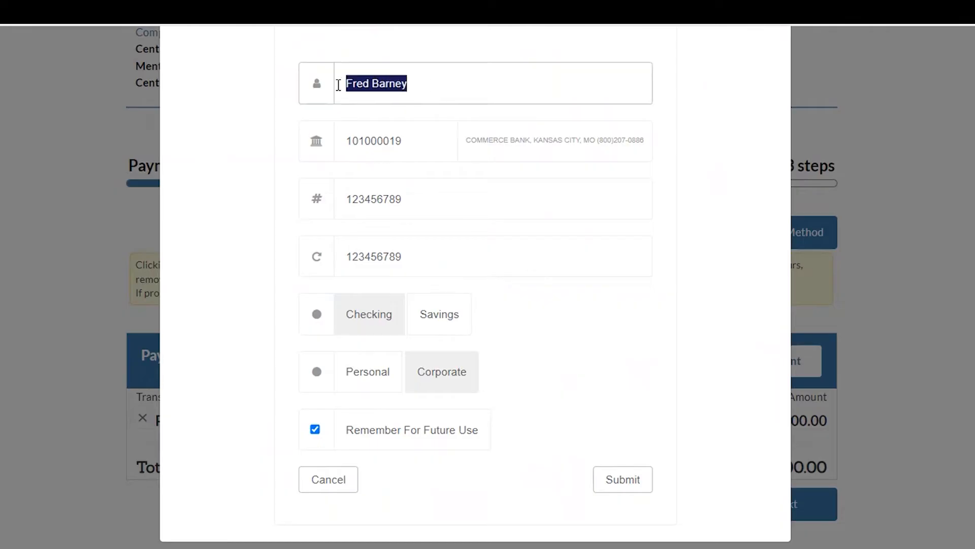
text(Key Bank Central Ohio)
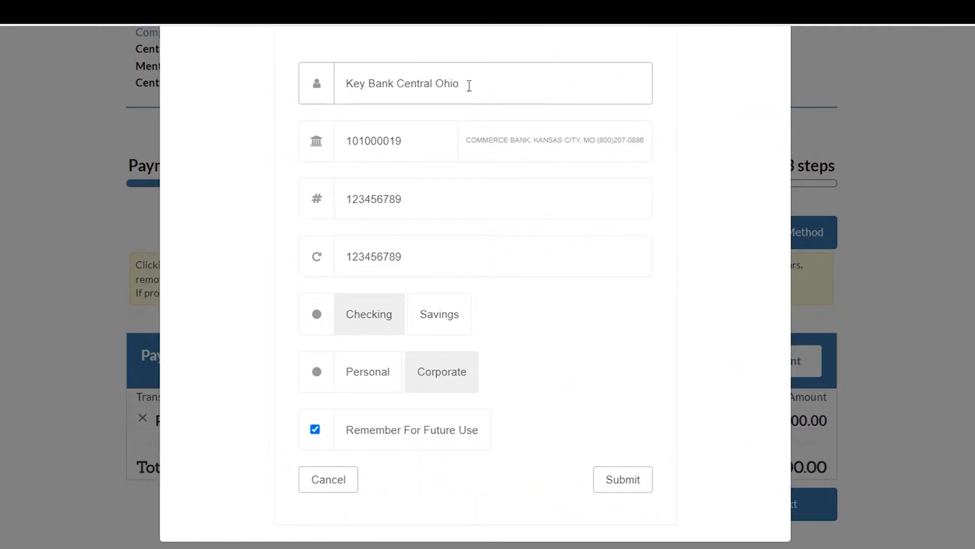
key(Return)
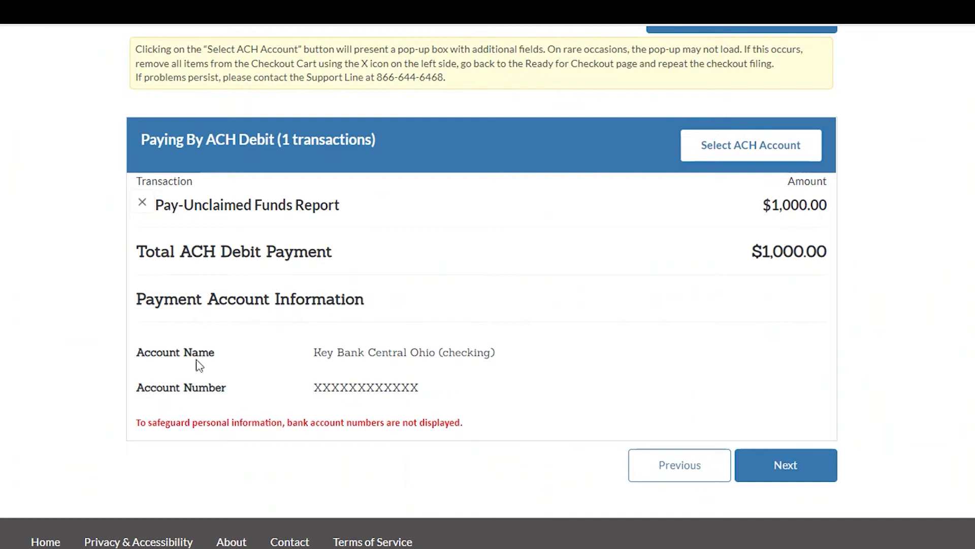
- Check the account name and masked account number under Payment Account Information, and confirm the payment selections
drag(496, 353, 308, 366)
click(282, 374)
drag(435, 401, 98, 389)
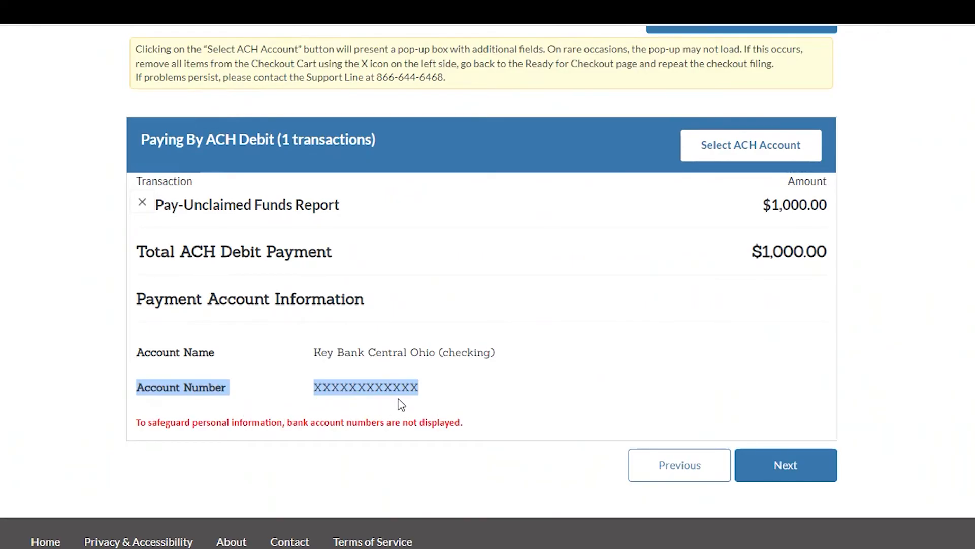
click(477, 353)
drag(507, 355, 121, 359)
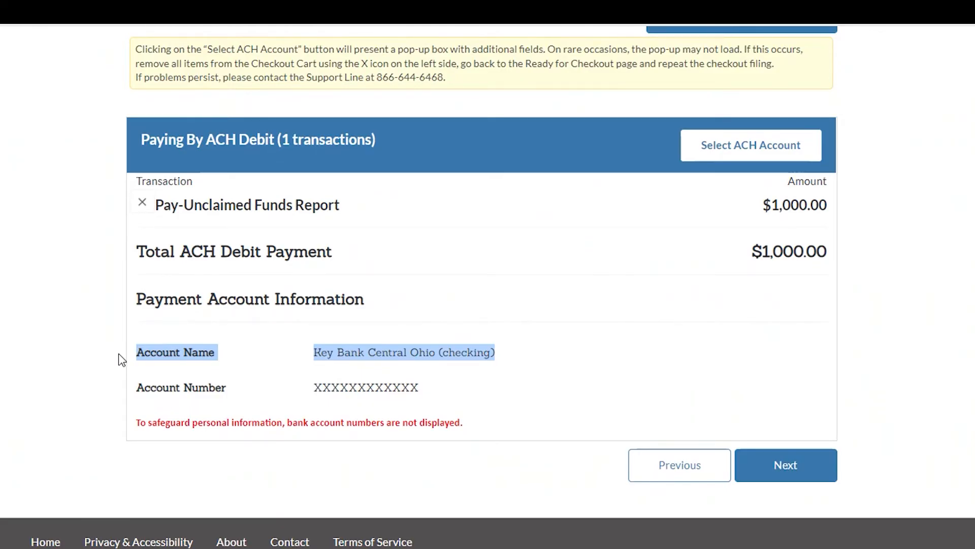
double_click(365, 387)
click(766, 464)
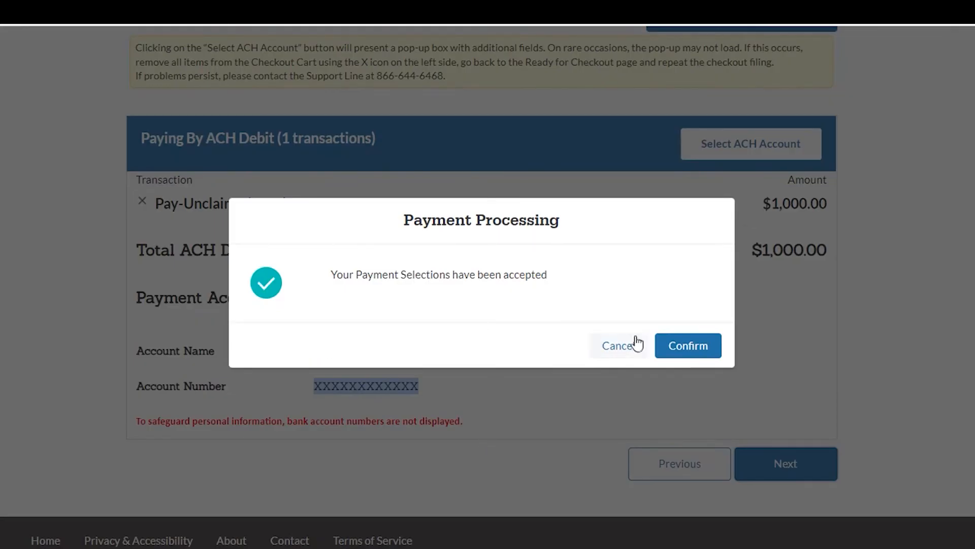
click(671, 349)
- Review the ACH debit confirmation, acknowledge the payment authorization and complete the checkout
scroll(467, 337, down, 5)
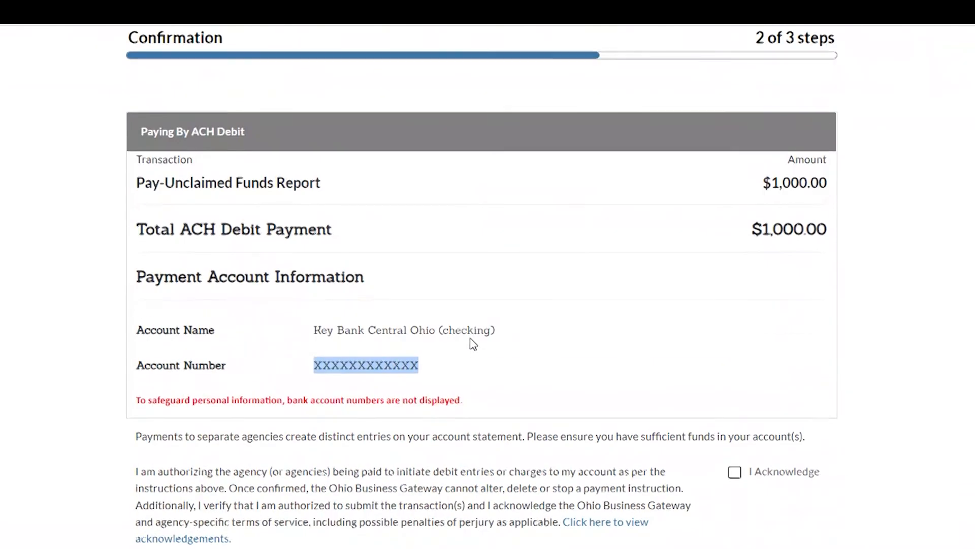
scroll(205, 370, up, 4)
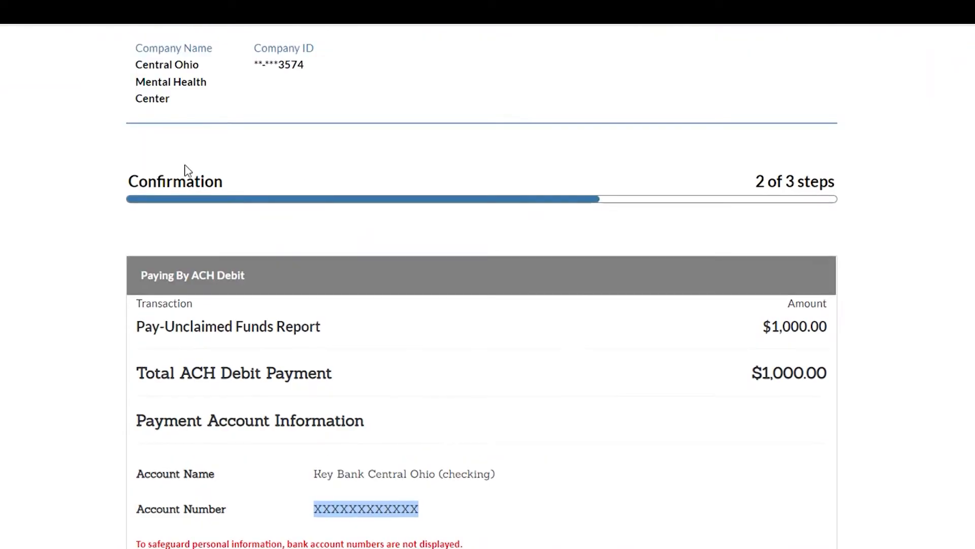
scroll(230, 275, down, 4)
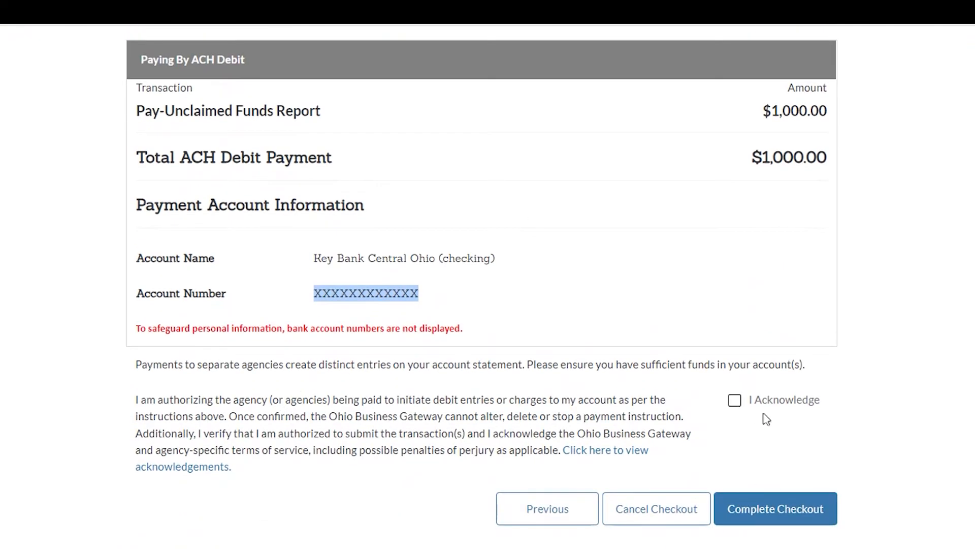
click(735, 401)
click(785, 521)
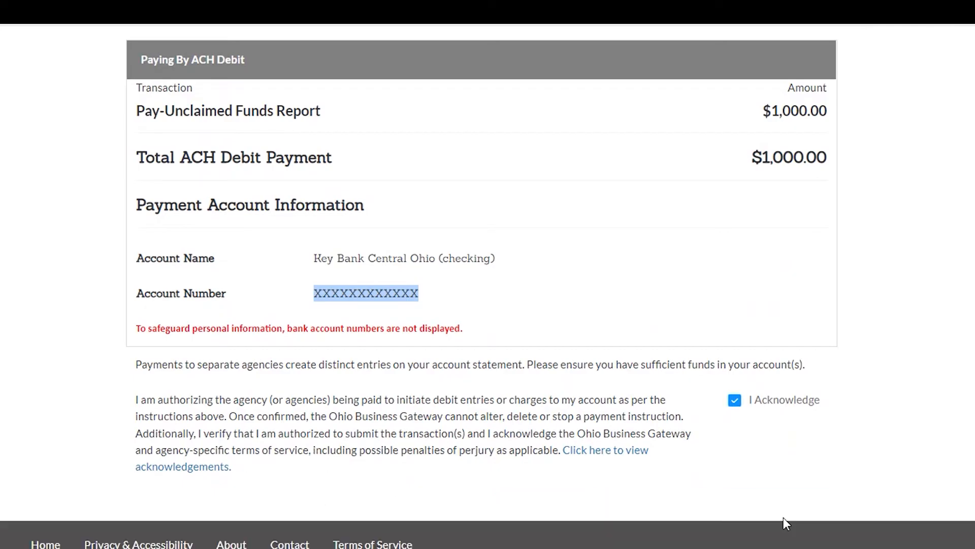
- Review the confirmation number and payment notes on the receipt, and return to the business dashboard
scroll(596, 406, down, 2)
scroll(596, 425, up, 2)
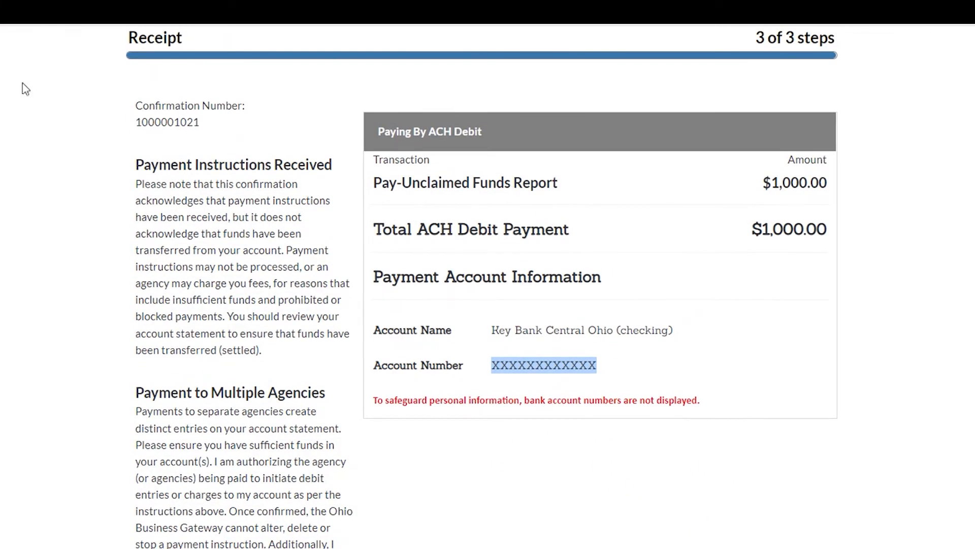
scroll(282, 198, up, 1)
scroll(281, 198, down, 1)
drag(209, 125, 138, 127)
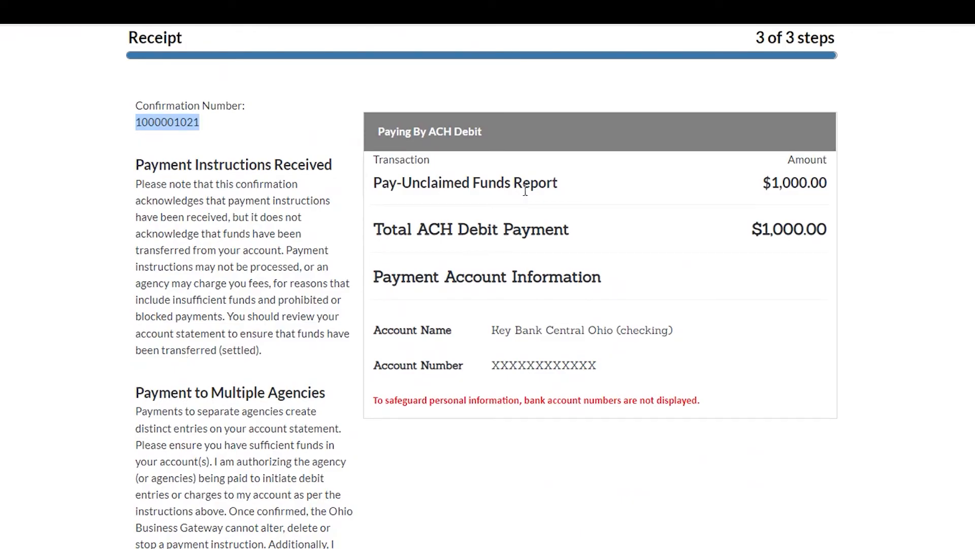
scroll(555, 281, down, 1)
scroll(516, 436, down, 9)
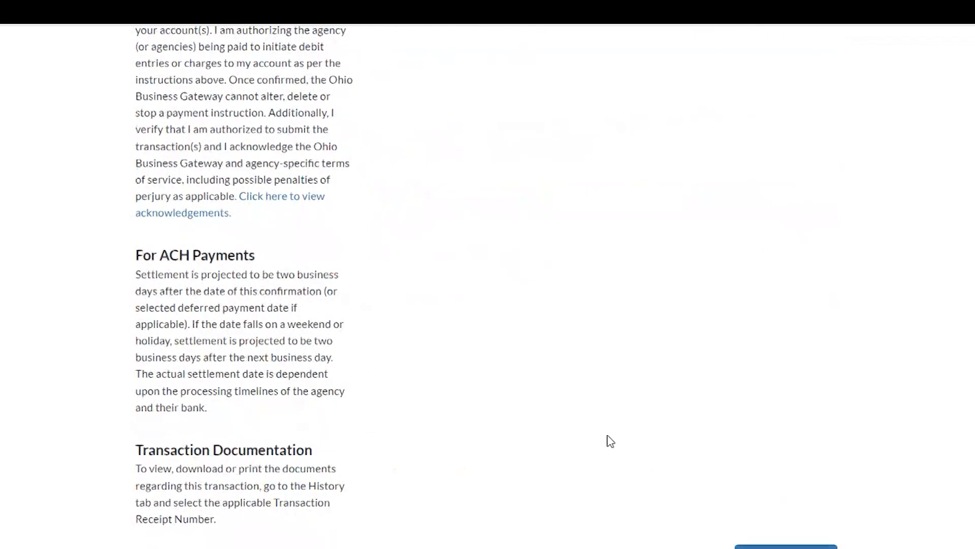
click(784, 494)
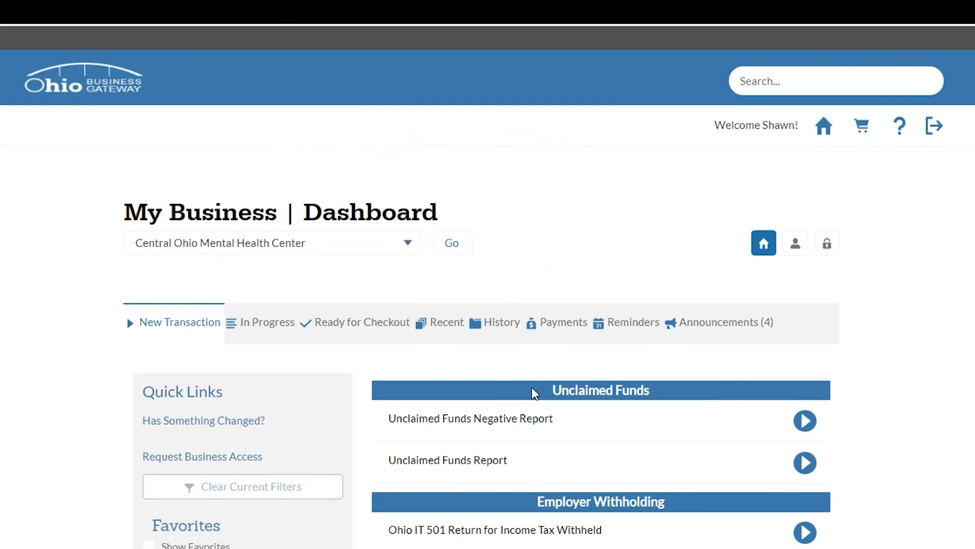
- Open the receipt of the filed Unclaimed Funds Report from the transaction history
click(506, 329)
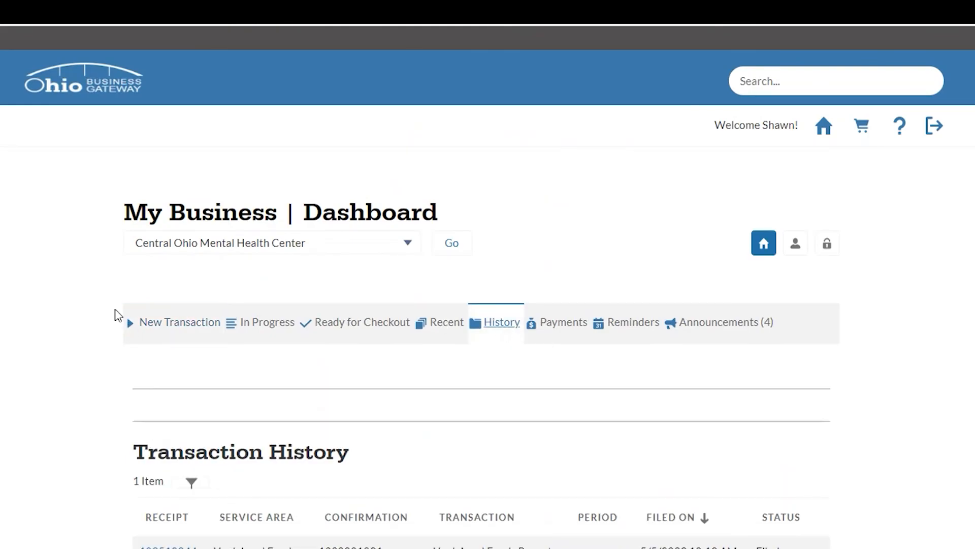
scroll(82, 309, down, 2)
scroll(81, 309, down, 1)
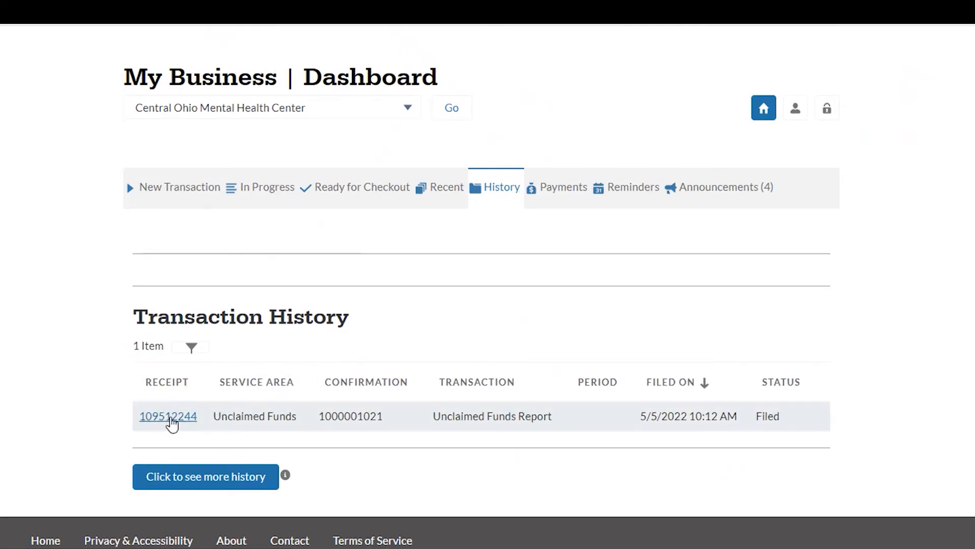
click(174, 418)
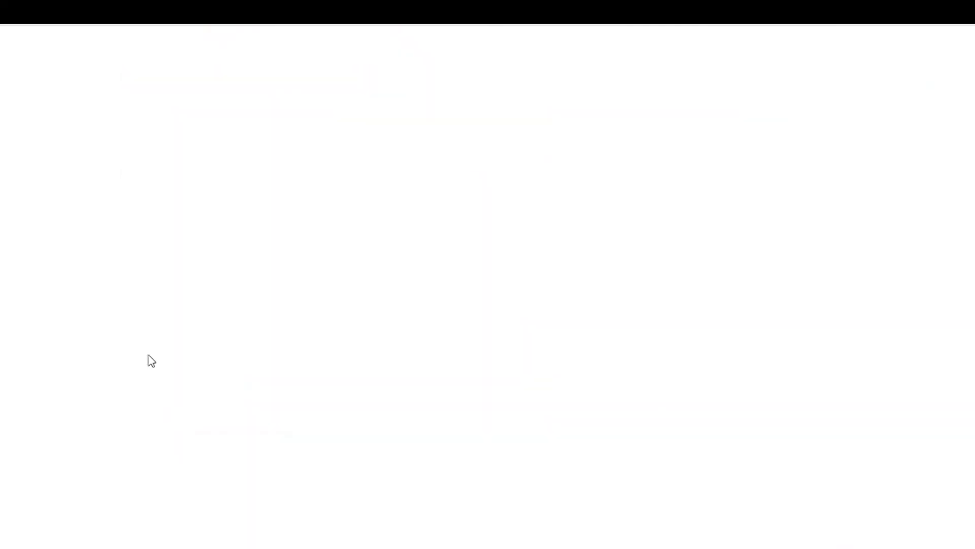